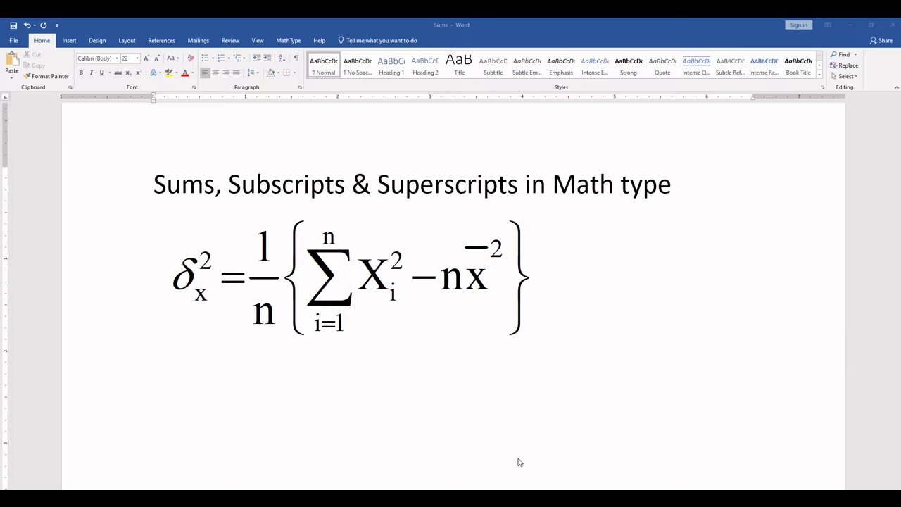
# Focus the Word document with the variance equation and show the MathType ribbon commands.
pyautogui.click(307, 49)
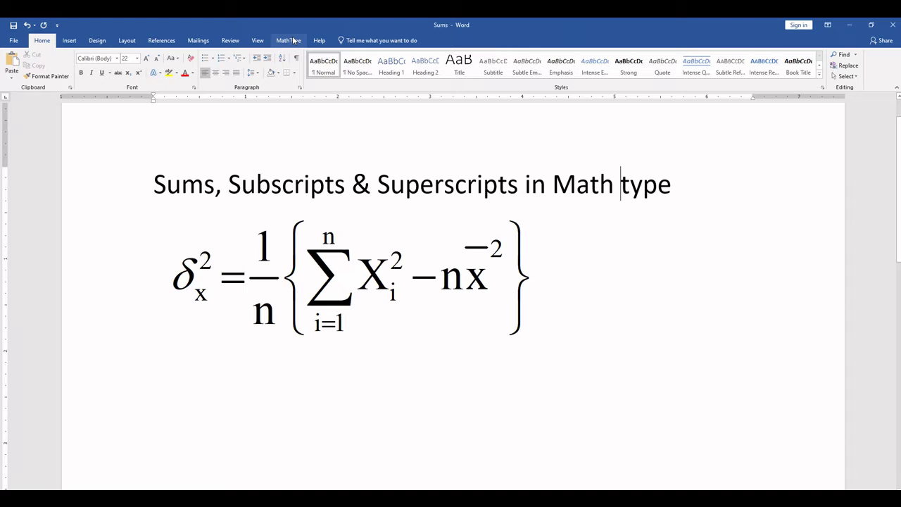
pyautogui.click(293, 41)
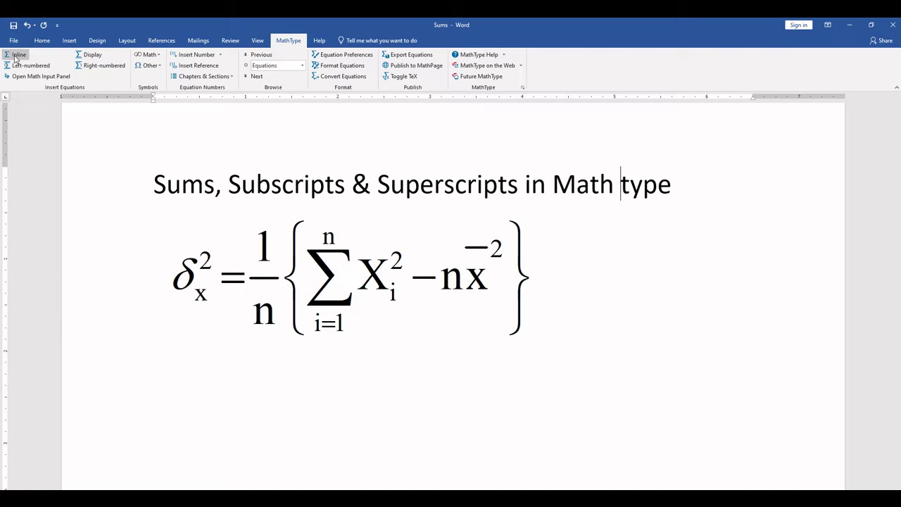
# Start a new inline MathType equation that begins with the lowercase Greek letter δ.
pyautogui.click(16, 56)
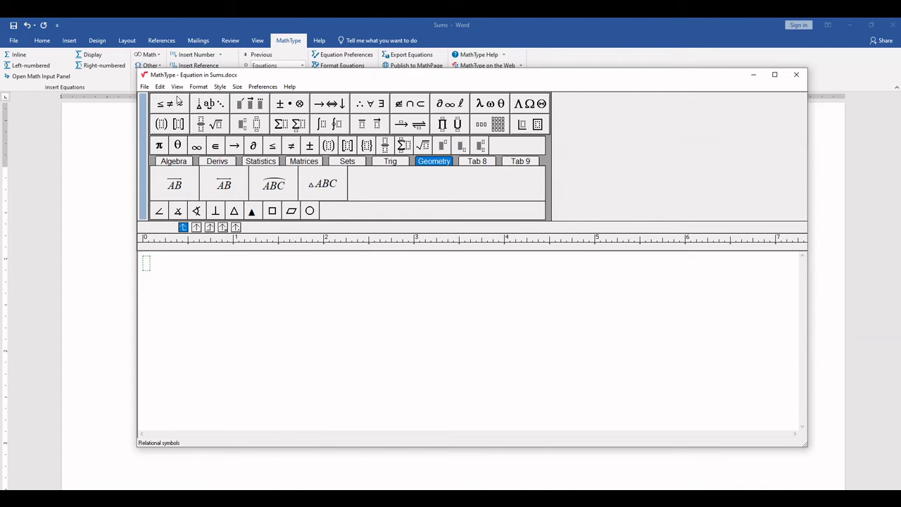
pyautogui.click(493, 103)
pyautogui.click(518, 124)
# Give δ subscript x and superscript 2, then add an equals sign.
pyautogui.click(245, 126)
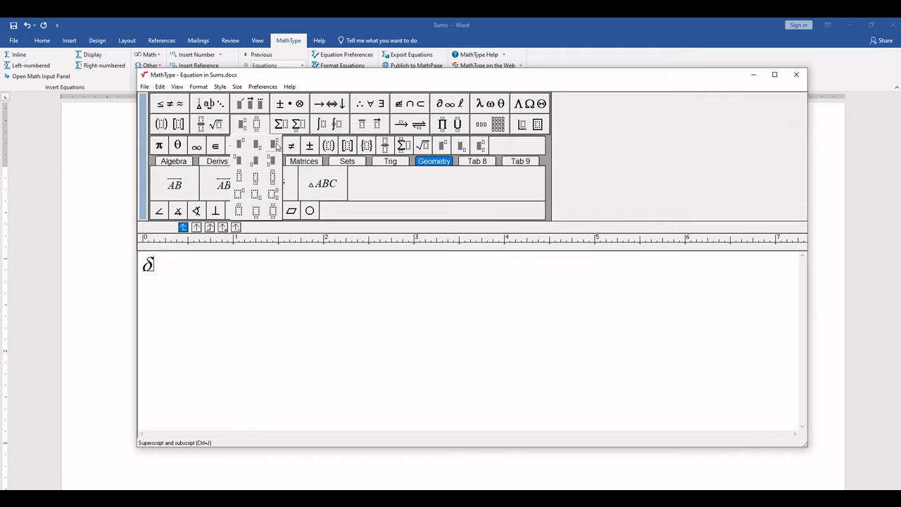
pyautogui.click(275, 144)
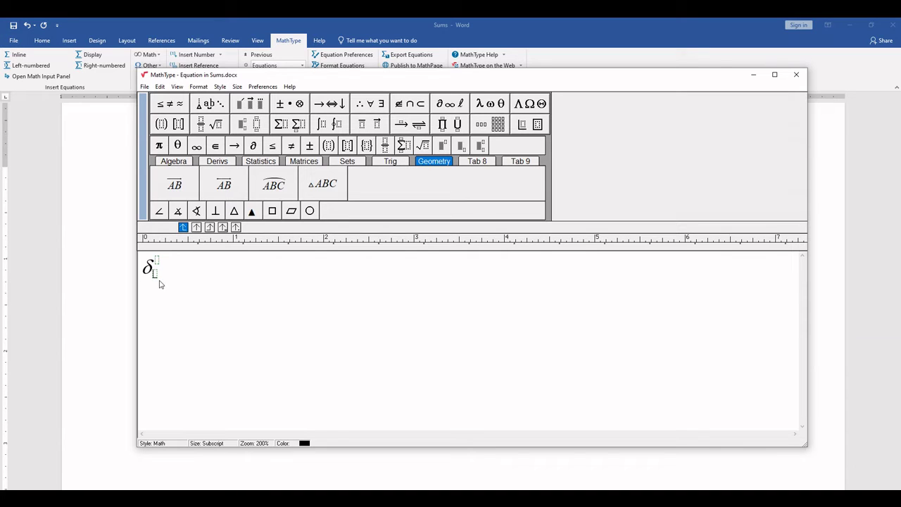
pyautogui.write('_x')
pyautogui.click(157, 261)
pyautogui.write('2')
pyautogui.click(168, 275)
pyautogui.write('=')
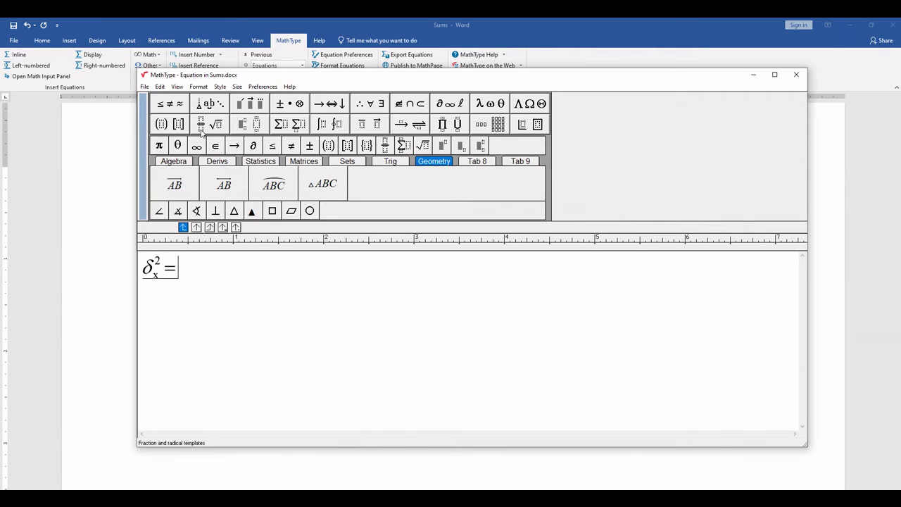
# Add a full-size fraction 1 over n after the equals sign.
pyautogui.click(201, 127)
pyautogui.click(200, 145)
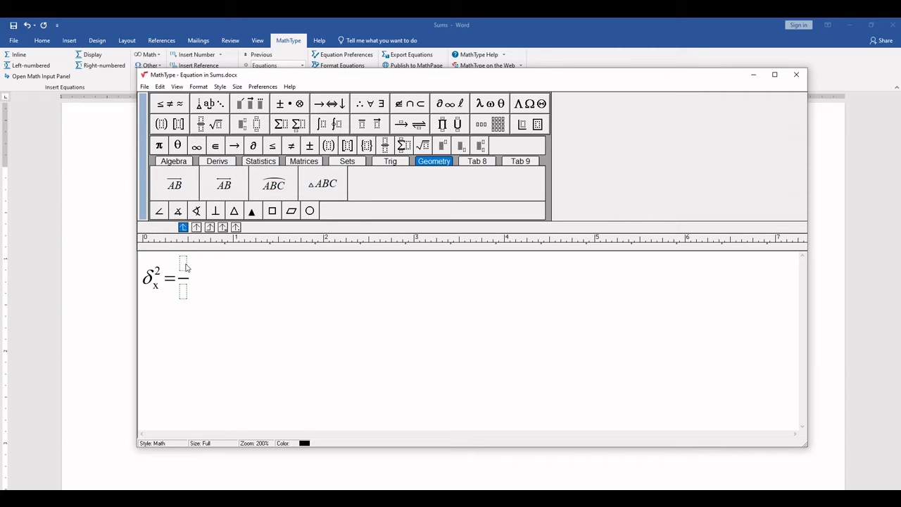
pyautogui.write('1')
pyautogui.click(182, 295)
pyautogui.write('n')
pyautogui.click(207, 282)
pyautogui.click(177, 125)
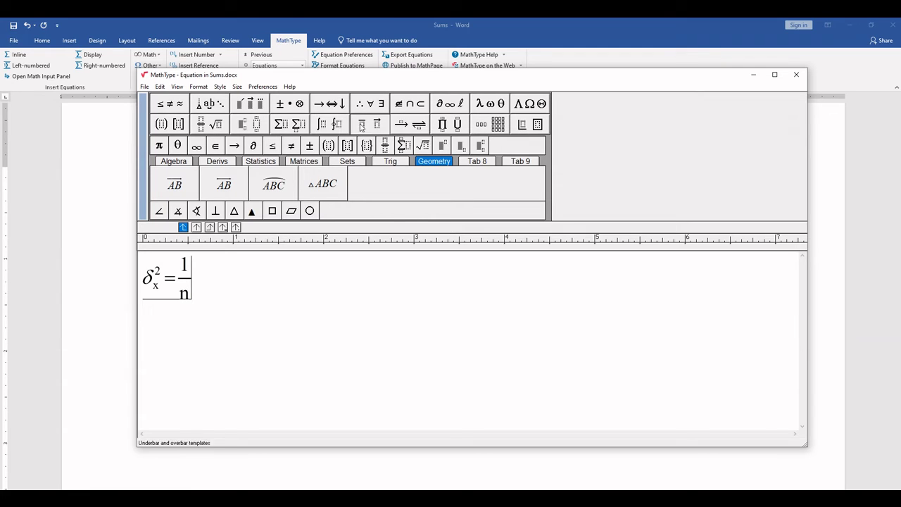
# Insert an empty pair of curly braces after the 1/n fraction.
pyautogui.click(182, 124)
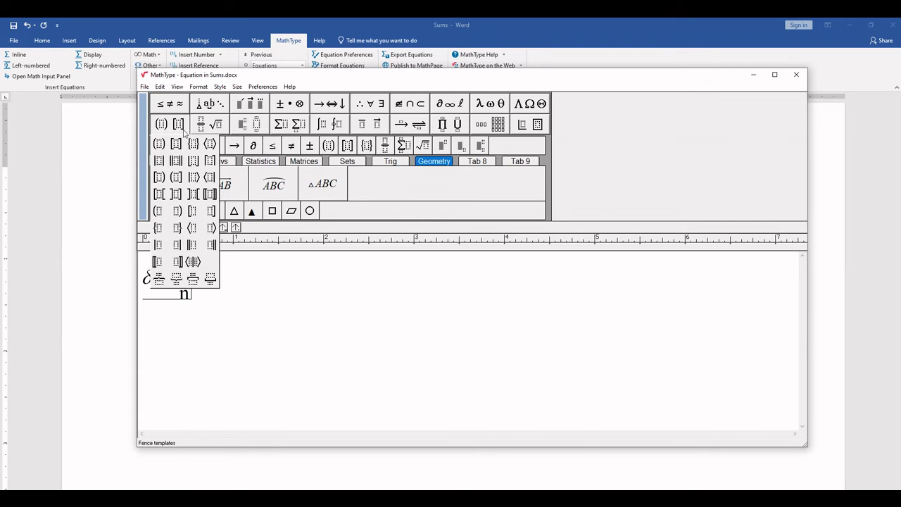
pyautogui.click(196, 144)
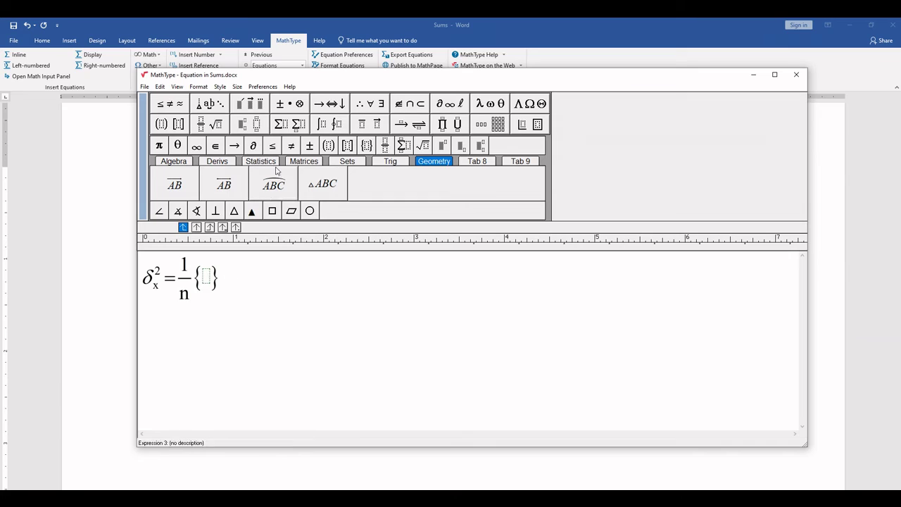
pyautogui.click(297, 125)
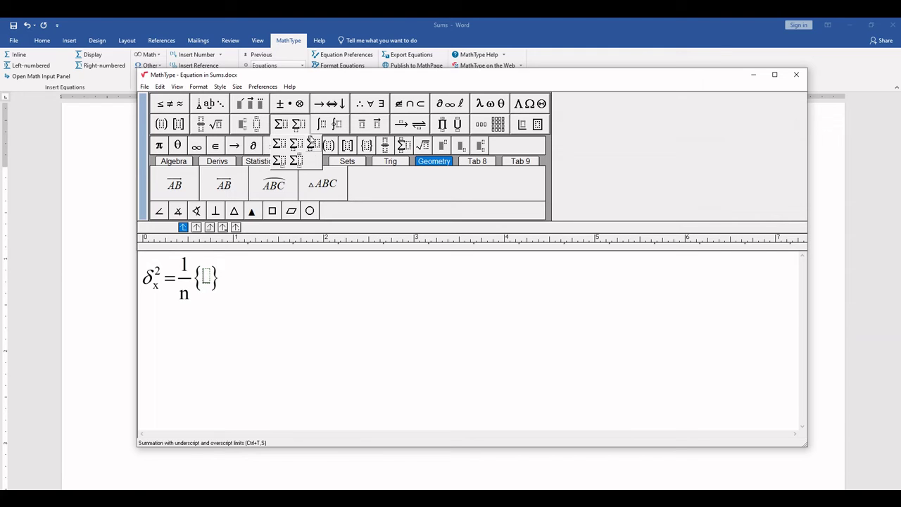
# Insert a summation inside the braces with lower limit i=1 and upper limit n.
pyautogui.click(312, 145)
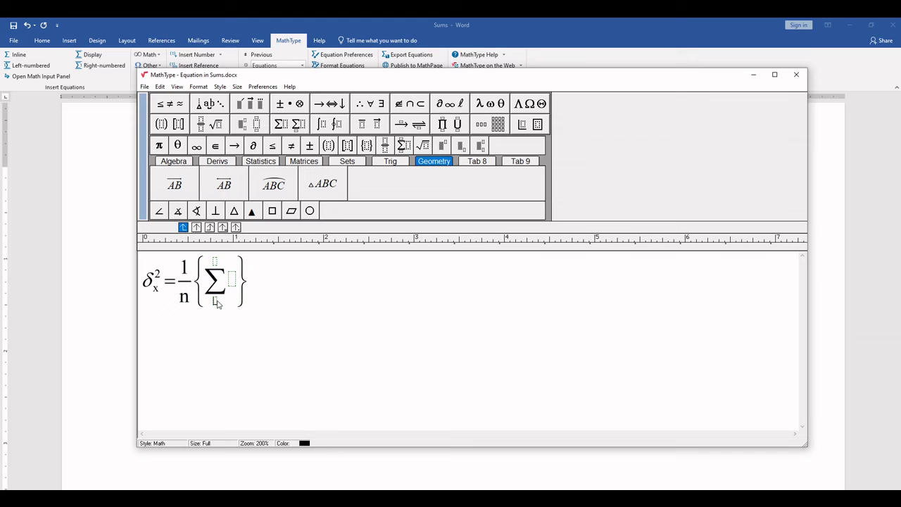
pyautogui.click(215, 302)
pyautogui.write('i')
pyautogui.write('=1')
pyautogui.hotkey('shift', 'Left')
pyautogui.hotkey('shift', 'Left')
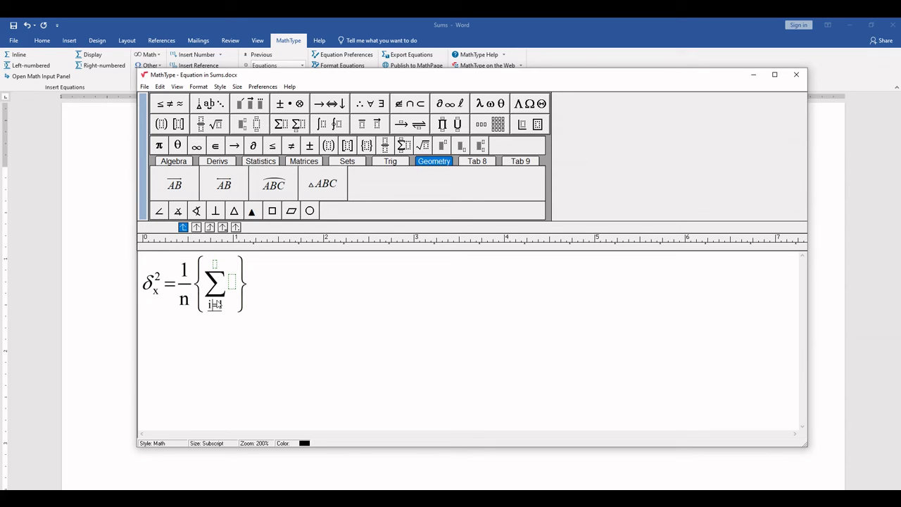
pyautogui.click(218, 304)
pyautogui.click(214, 265)
pyautogui.write('n')
pyautogui.click(230, 286)
# Enter X with subscript i and superscript 2 as the summed term, followed by −n.
pyautogui.write('X')
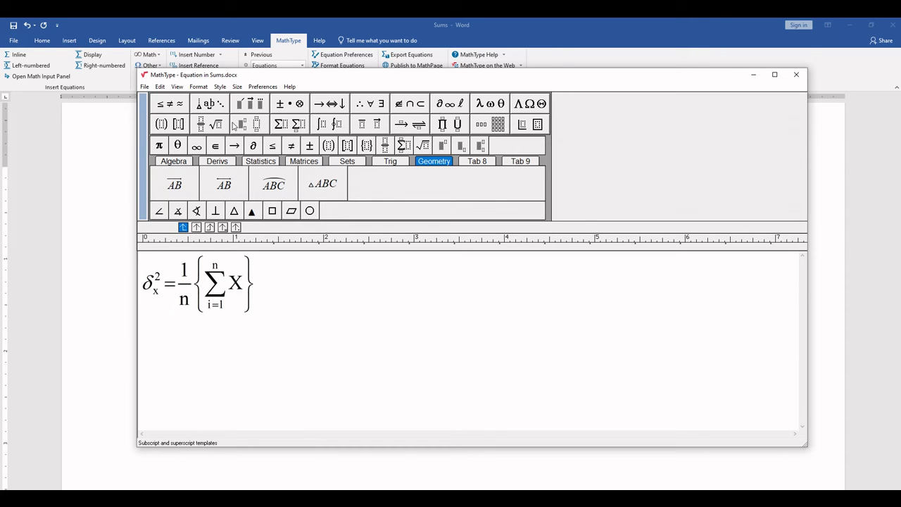
pyautogui.click(235, 125)
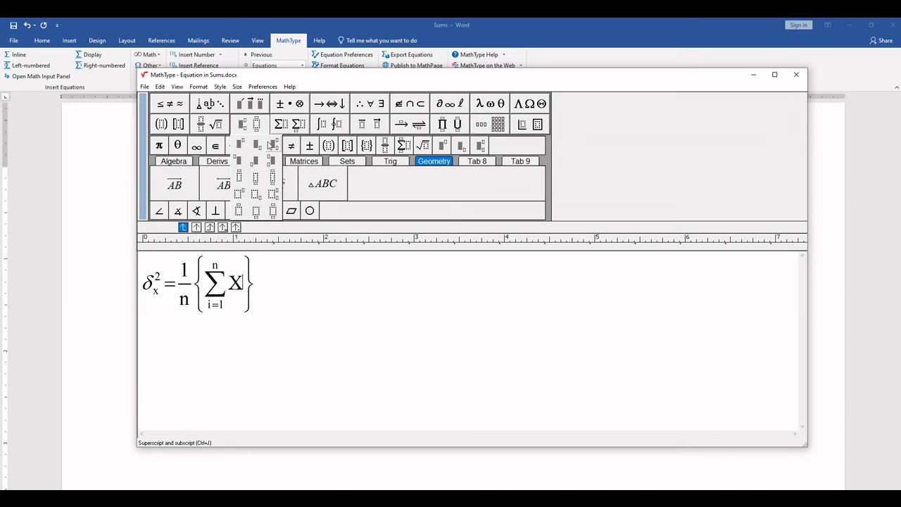
pyautogui.click(272, 145)
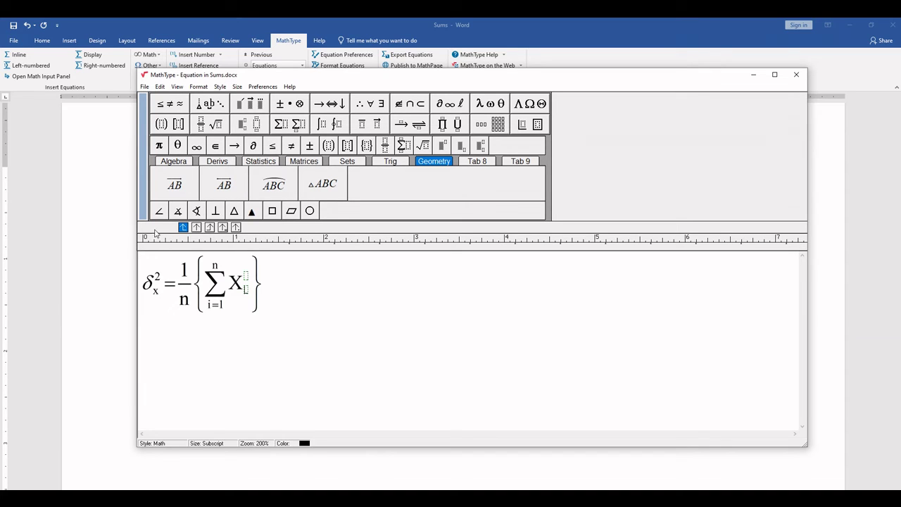
pyautogui.write('i')
pyautogui.click(246, 275)
pyautogui.write('2')
pyautogui.click(252, 290)
pyautogui.hotkey('ctrl', 'space')
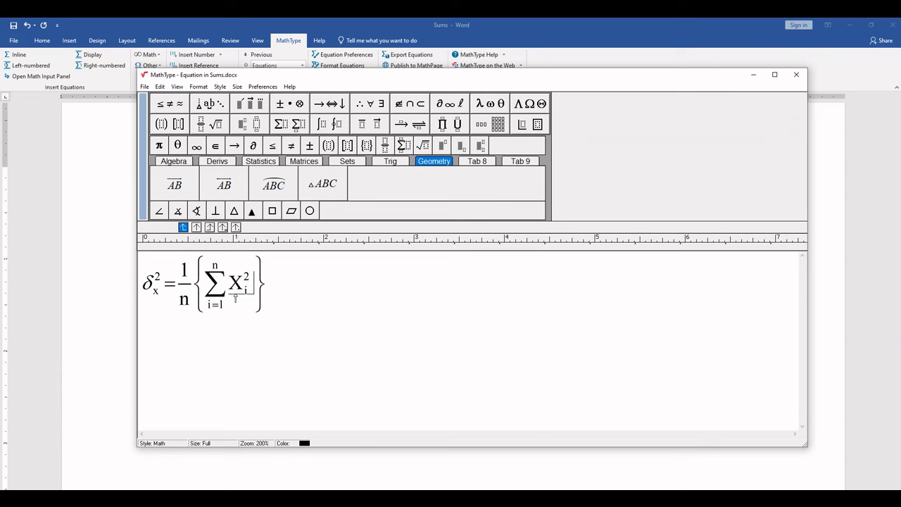
pyautogui.write('-')
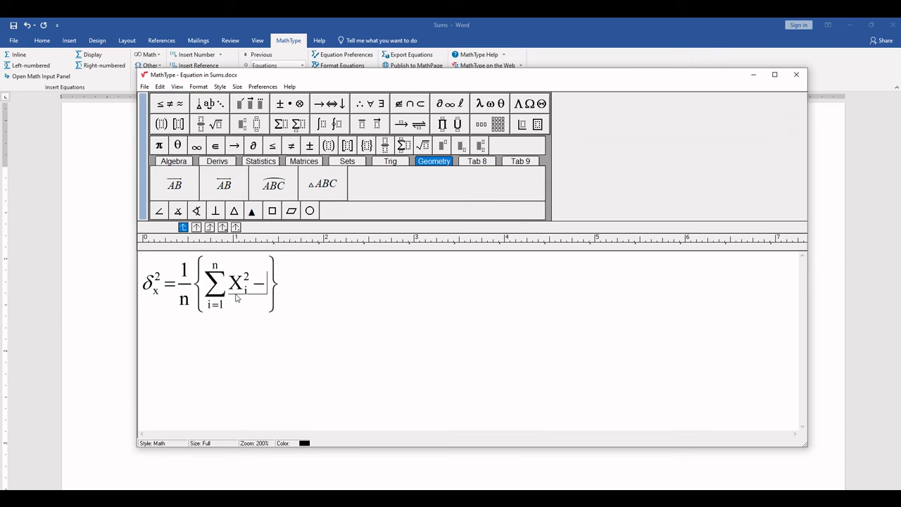
pyautogui.write('n')
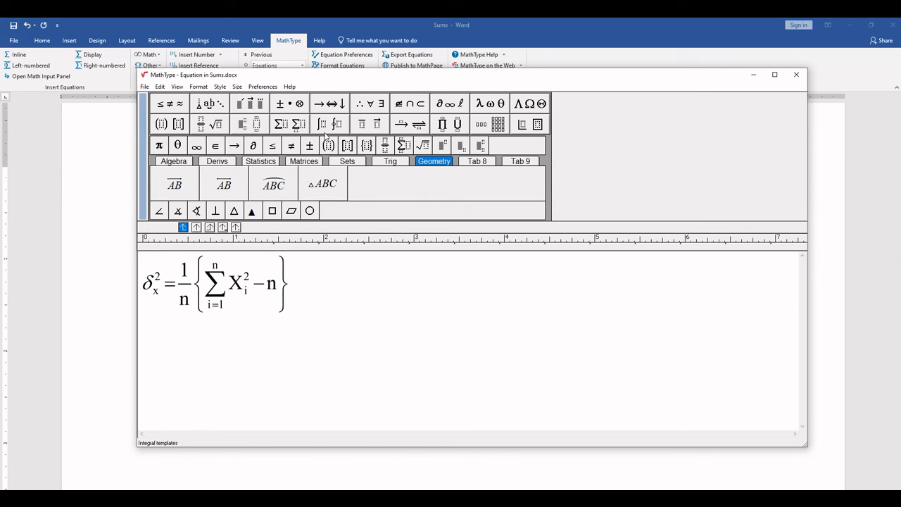
# Add an over-barred x after n, with 2−nx typed into the bar and superscript slots.
pyautogui.click(364, 126)
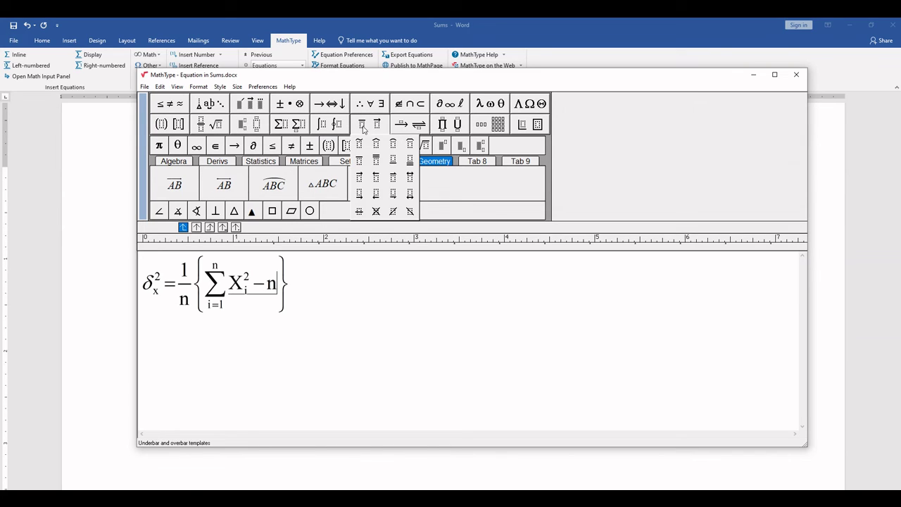
pyautogui.click(359, 161)
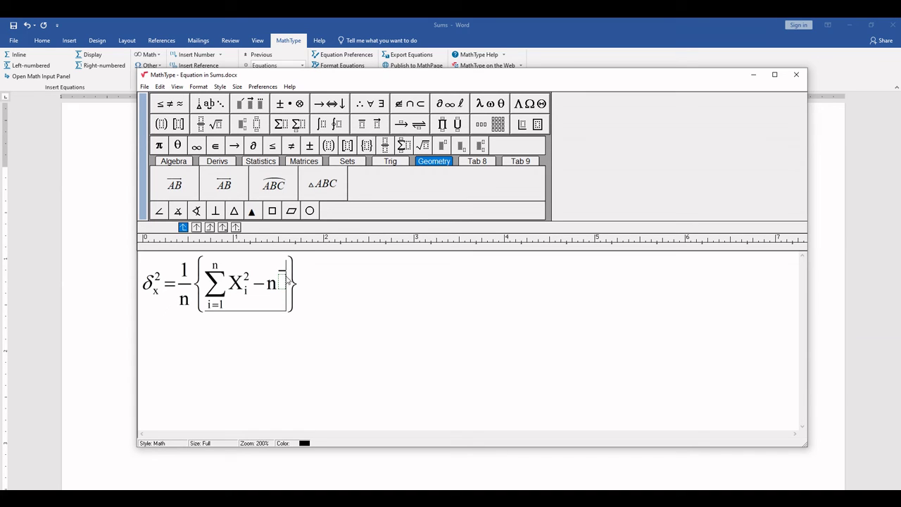
pyautogui.click(242, 124)
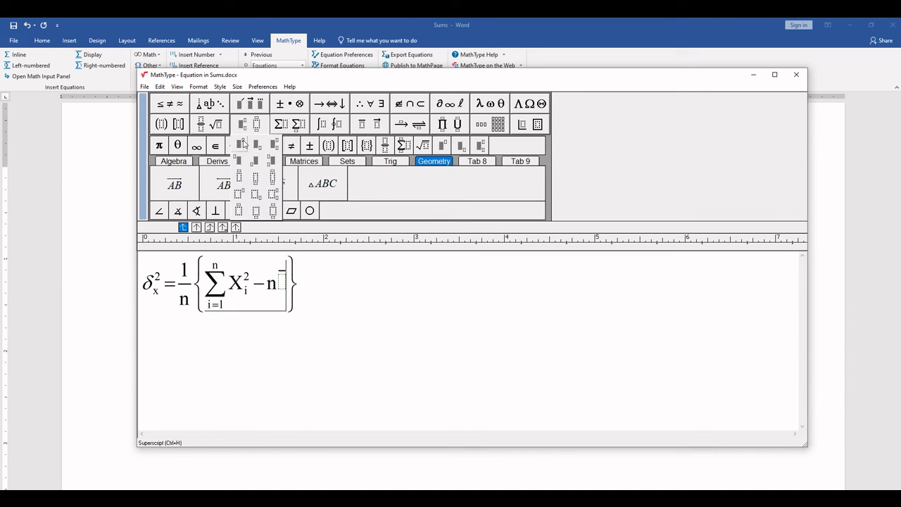
pyautogui.click(244, 143)
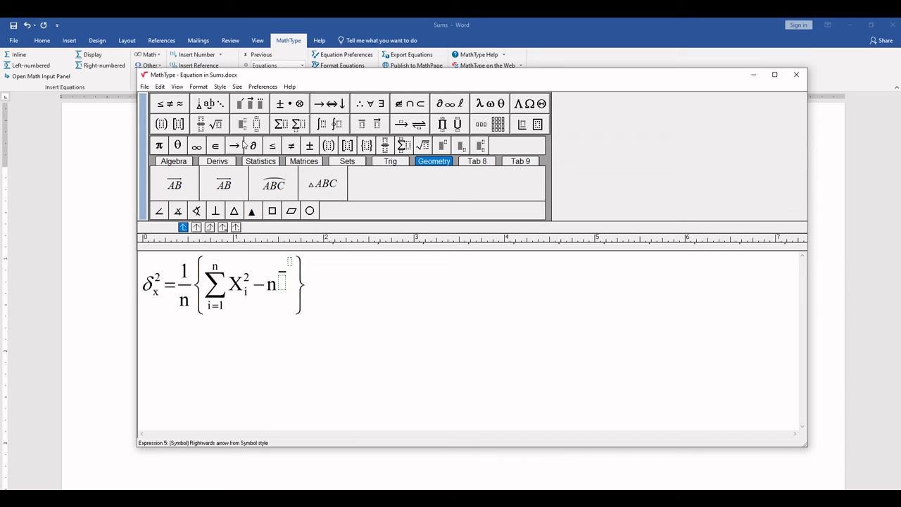
pyautogui.write('2−n')
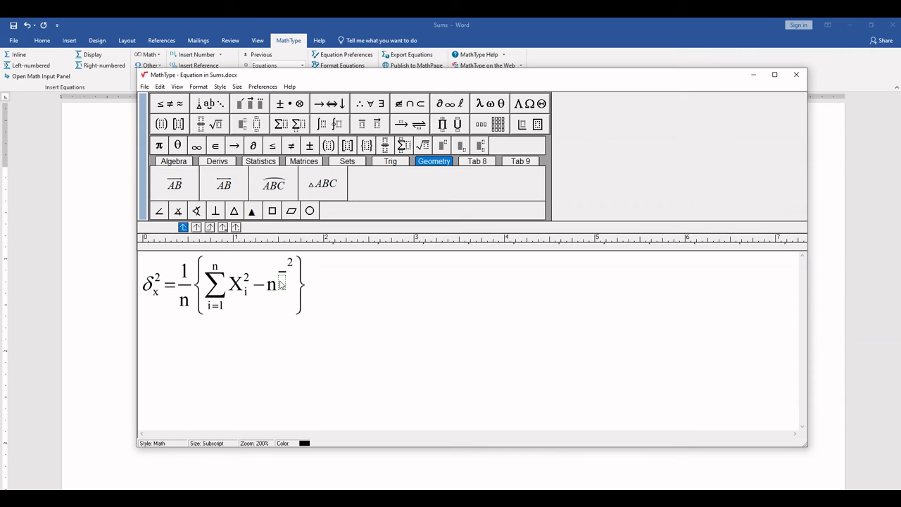
pyautogui.write('x')
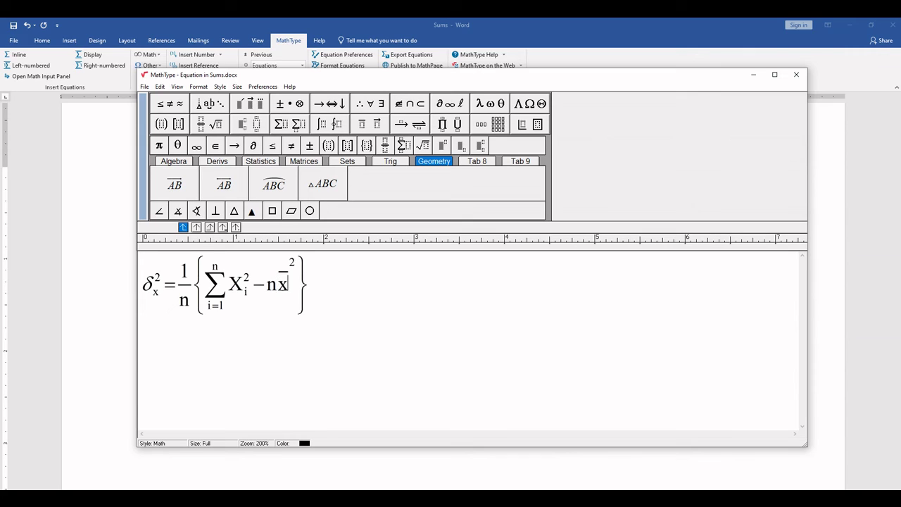
pyautogui.click(299, 269)
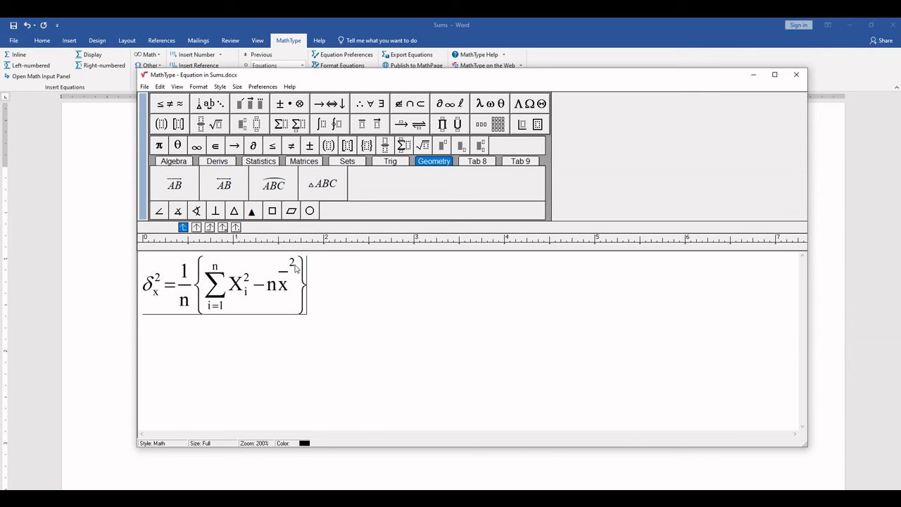
# Delete the misplaced superscript 2 and give the barred x a superscript 2.
pyautogui.click(298, 268)
pyautogui.press('BackSpace')
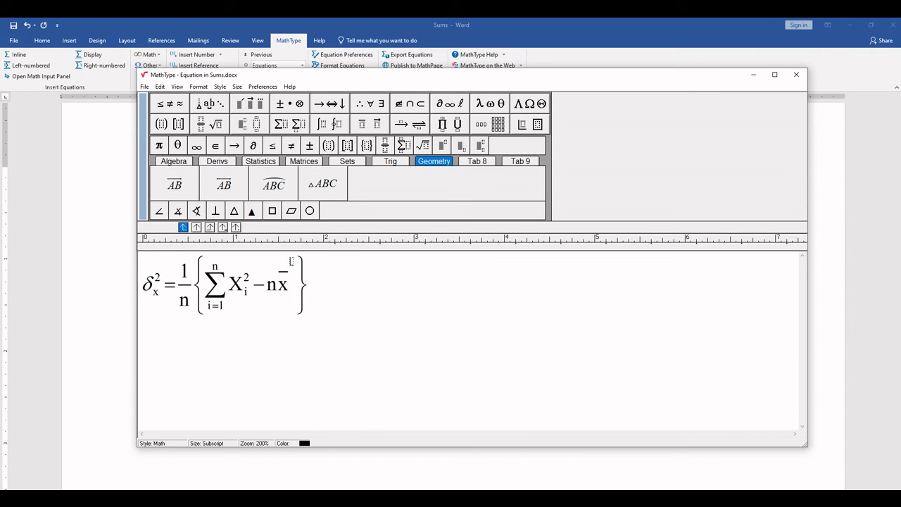
pyautogui.press('BackSpace')
pyautogui.press('BackSpace')
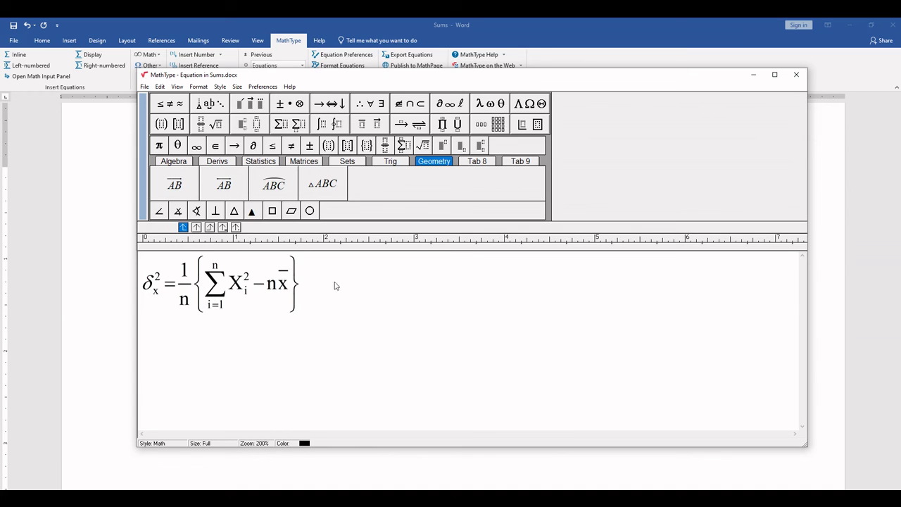
pyautogui.click(240, 125)
pyautogui.click(241, 142)
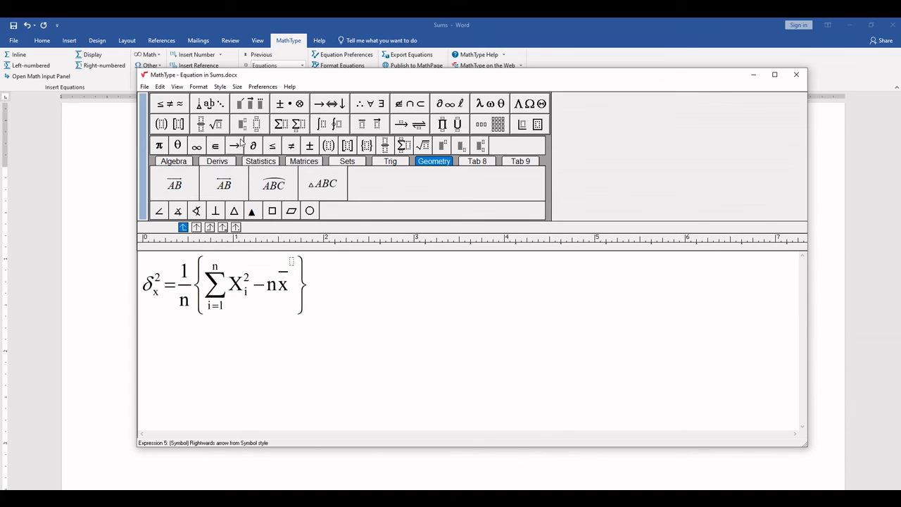
pyautogui.write('2')
# Copy the whole equation δx² = 1/n{ΣXi² − n x̄²} and close MathType.
pyautogui.click(354, 293)
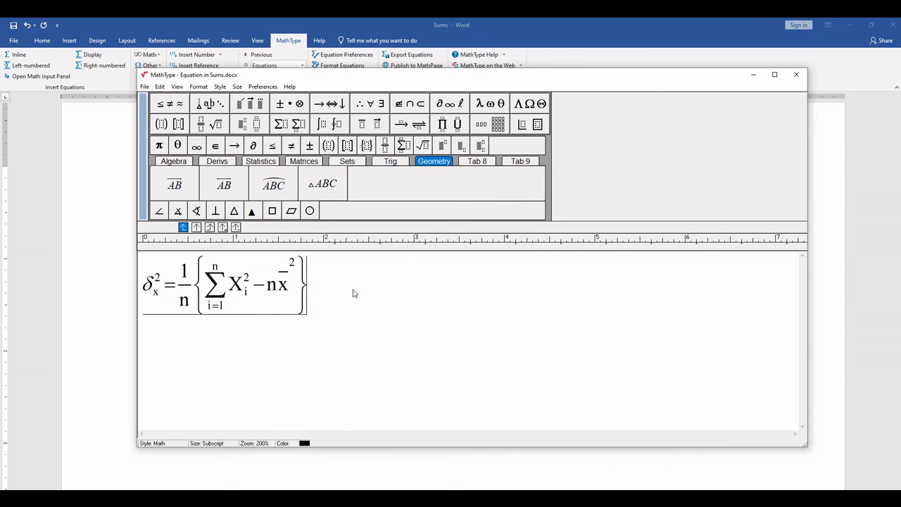
pyautogui.moveTo(353, 293); pyautogui.dragTo(54, 287)
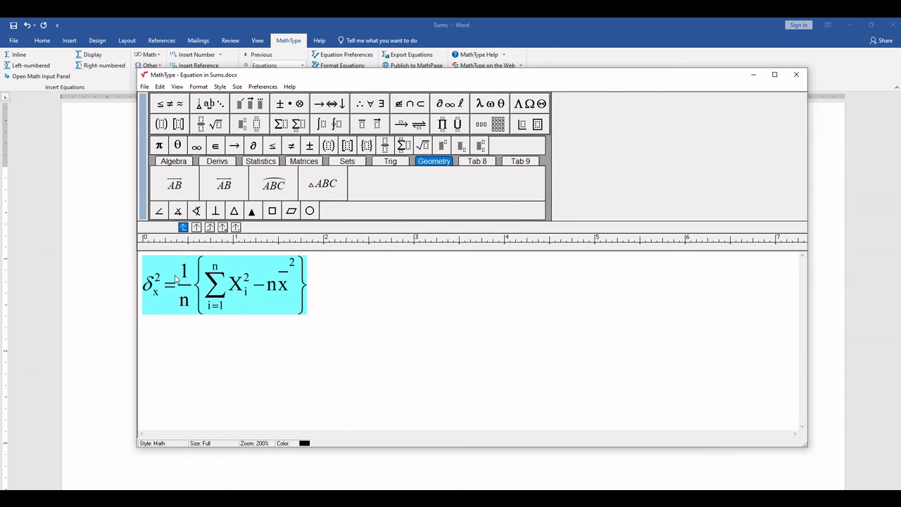
pyautogui.rightClick(175, 272)
pyautogui.click(200, 288)
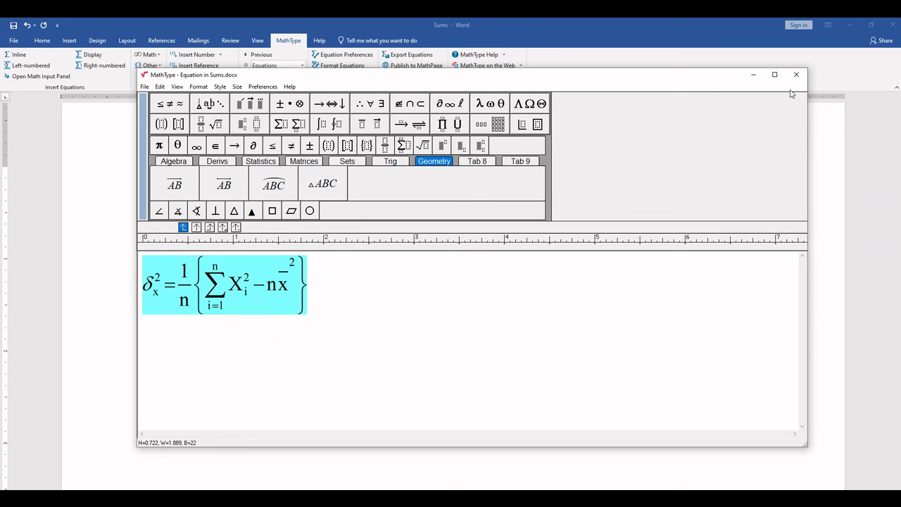
pyautogui.click(755, 75)
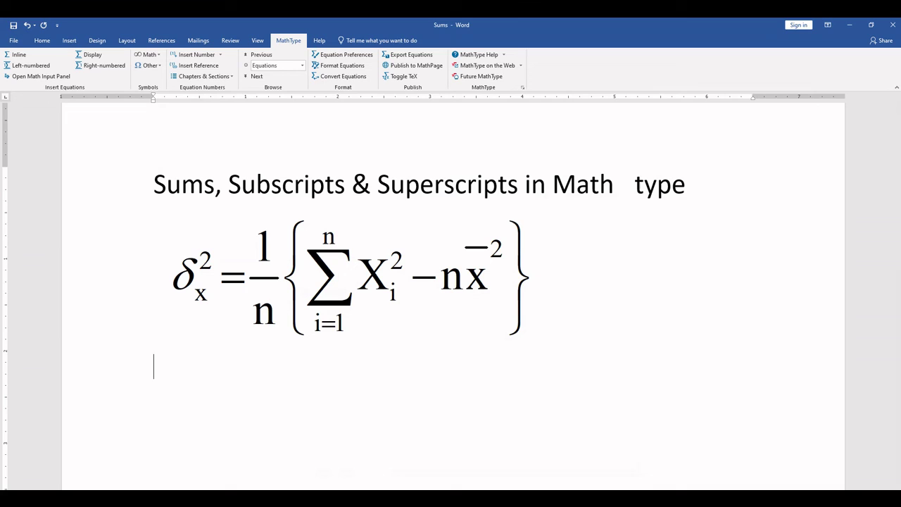
# Paste the copied equation with Ctrl+V on the empty line beneath the large equation.
pyautogui.hotkey('ctrl', 'v')
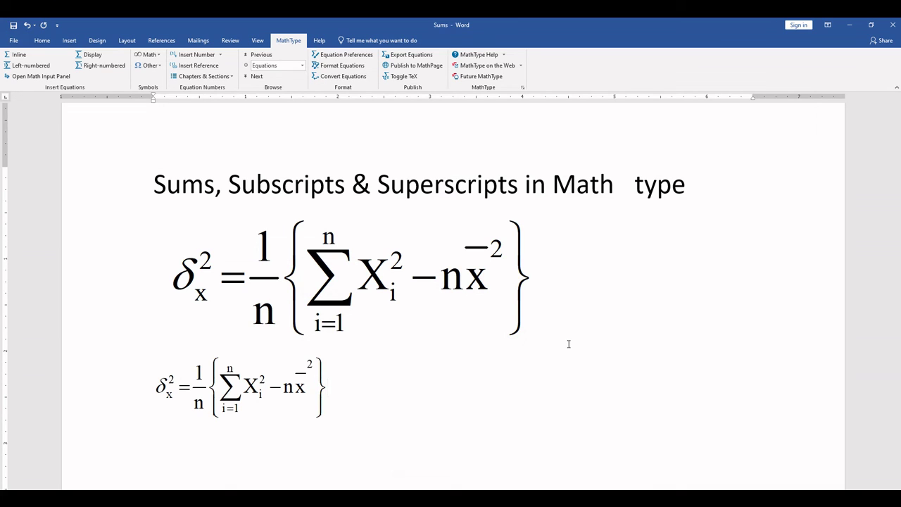